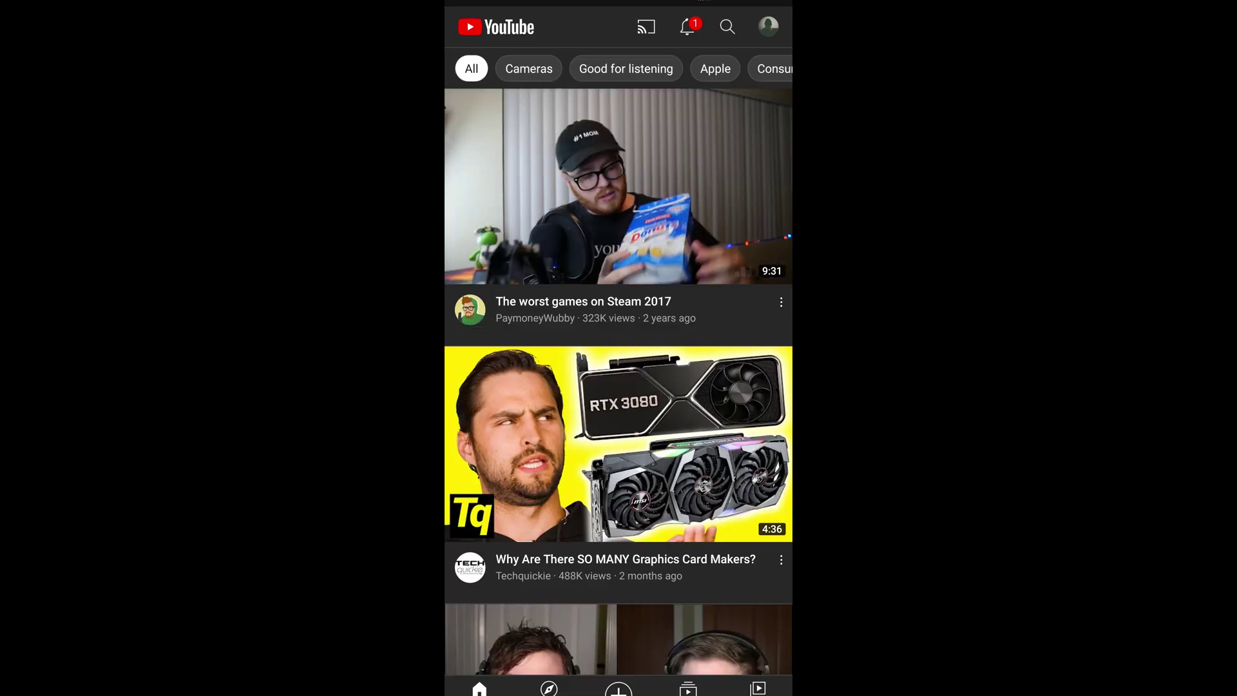
Watch the 'craziest waiter ever!!!' Short from the short videos row, then the related Mac mini Short
scroll(723, 267, down, 9)
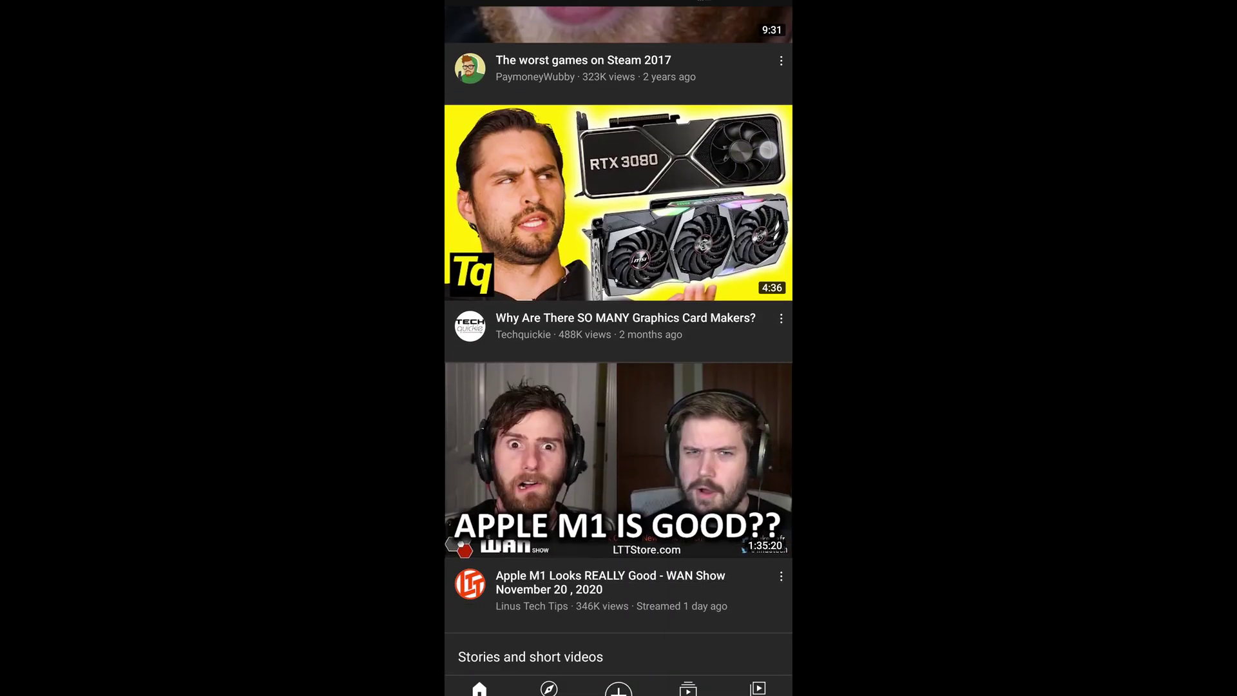
scroll(723, 267, down, 3)
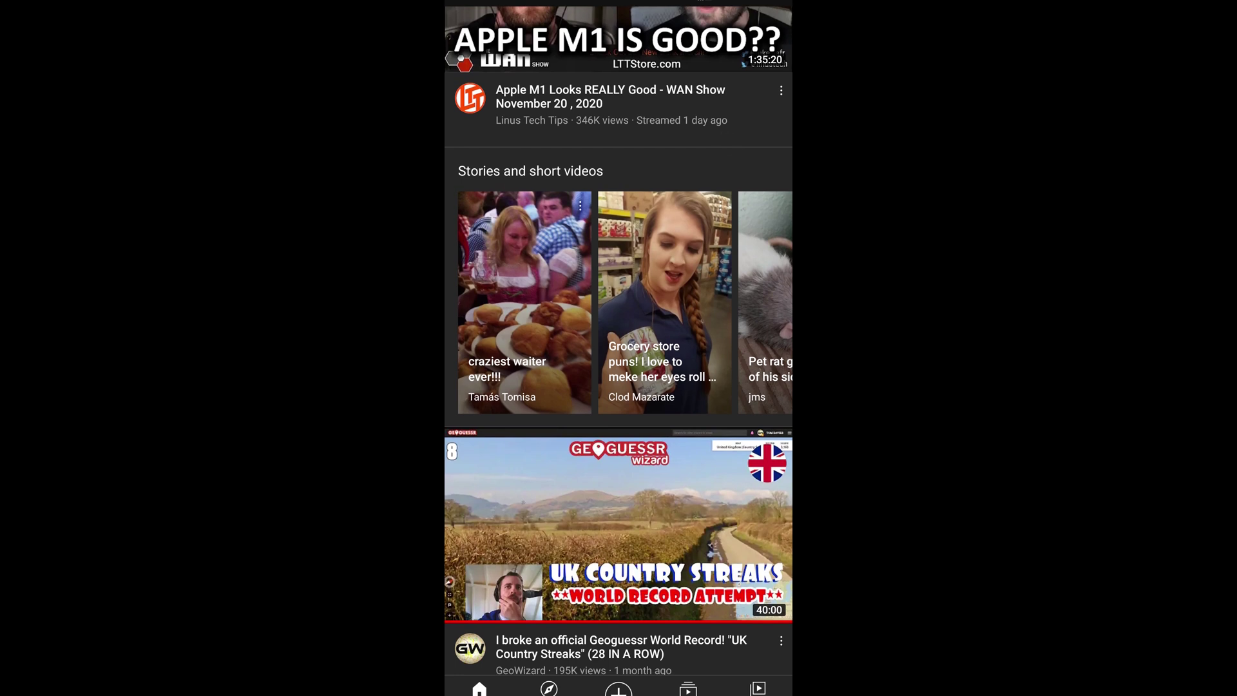
click(536, 253)
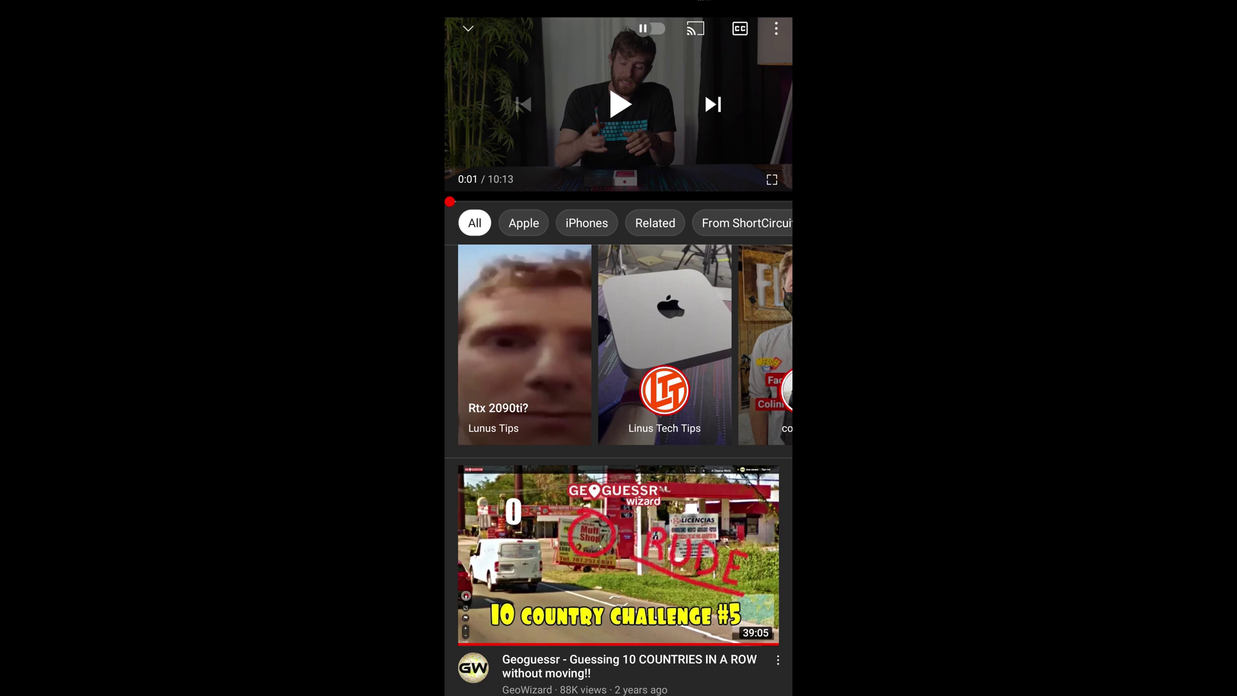
click(665, 342)
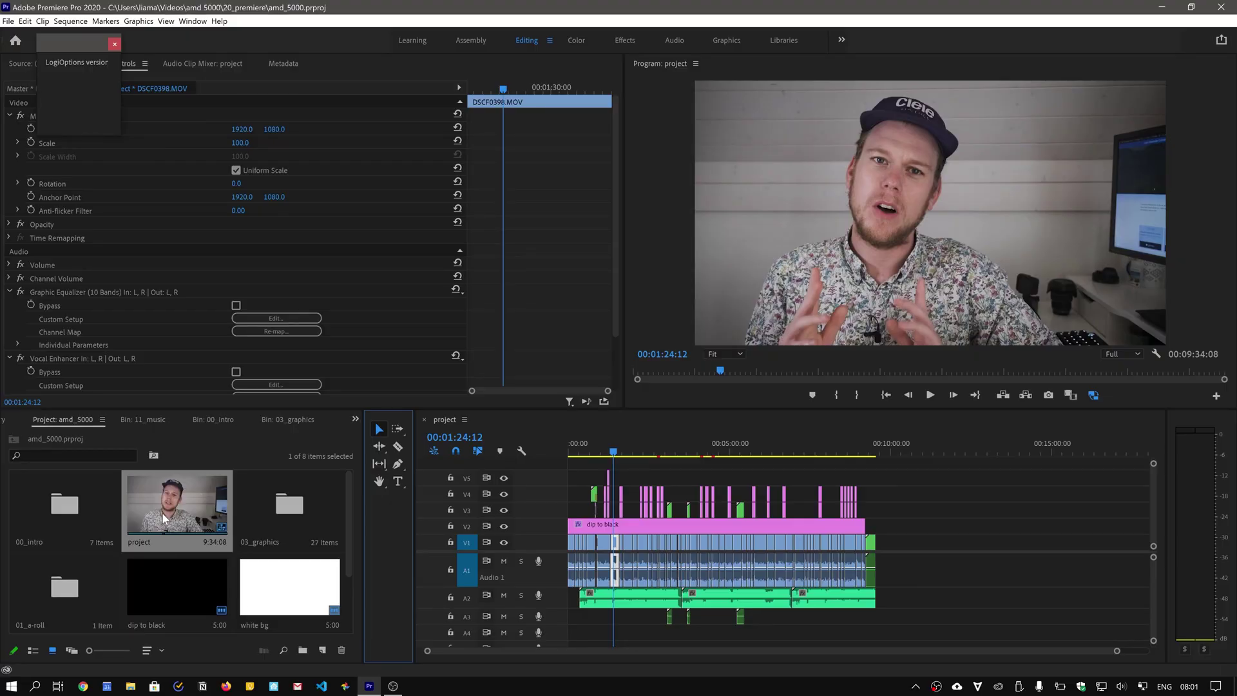
Duplicate the project sequence and rename the copy 'shorts'
right_click(162, 513)
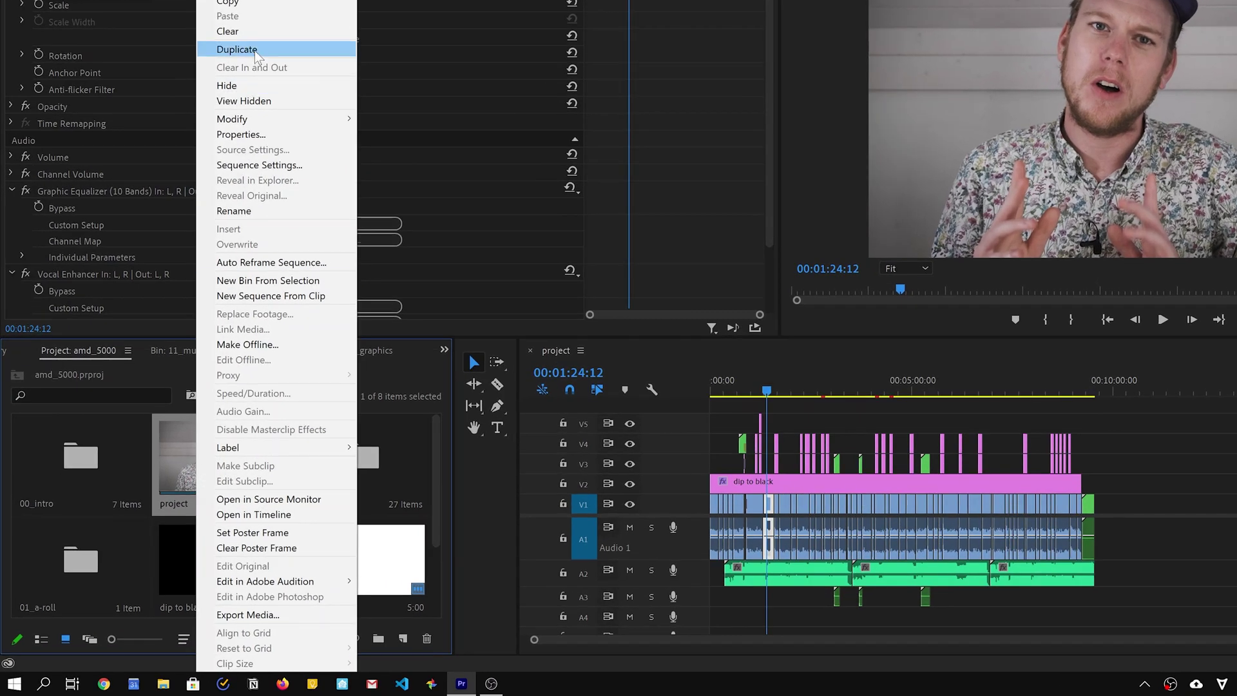
click(254, 50)
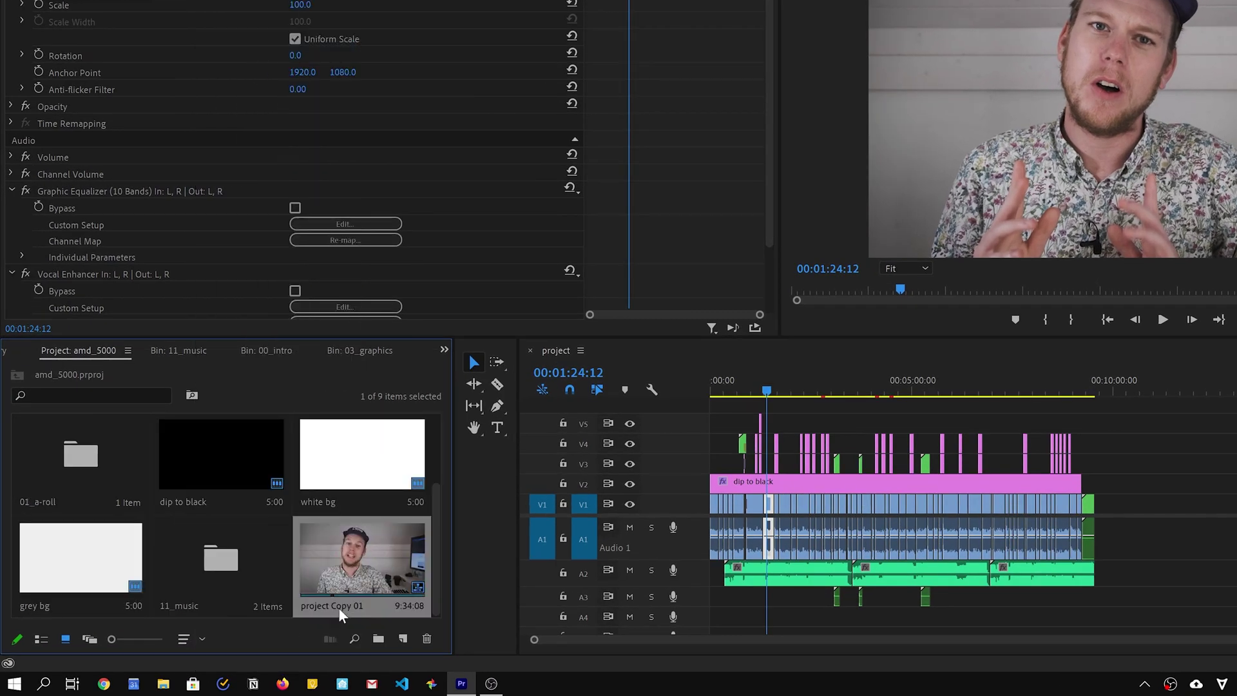
click(338, 606)
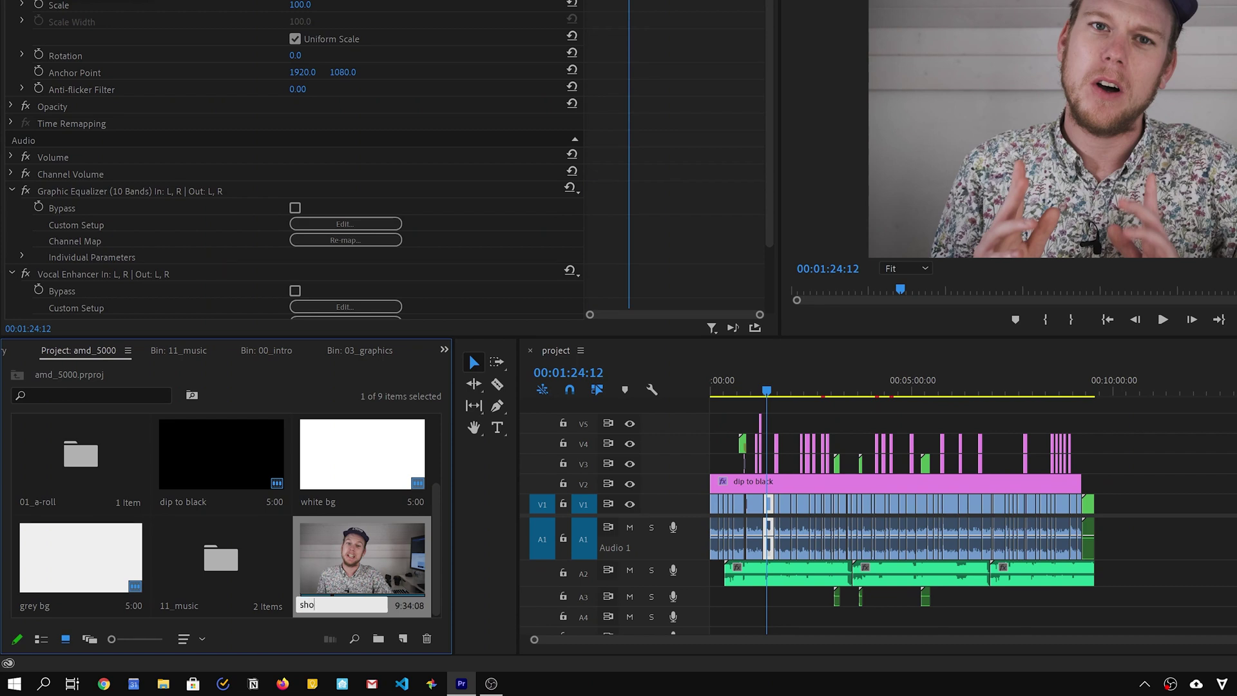
key(Return)
Open the shorts sequence and delete unwanted clips, leaving a 17:07 section
scroll(357, 598, up, 2)
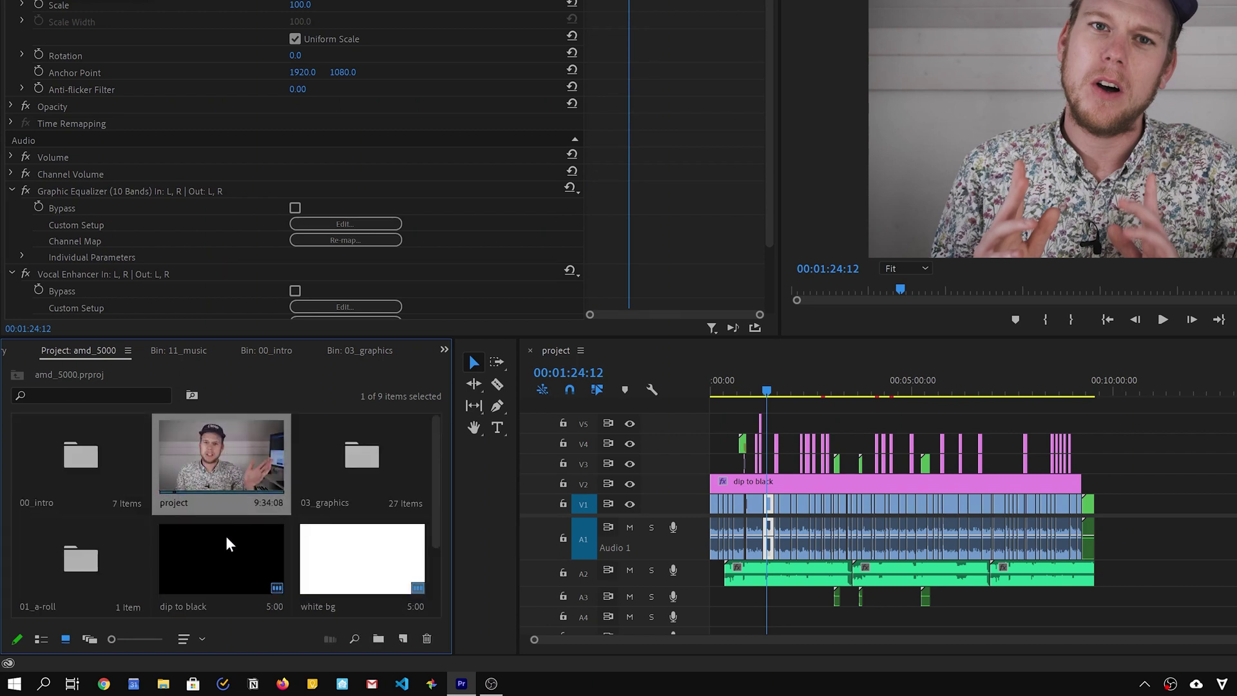
scroll(226, 545, down, 2)
double_click(348, 558)
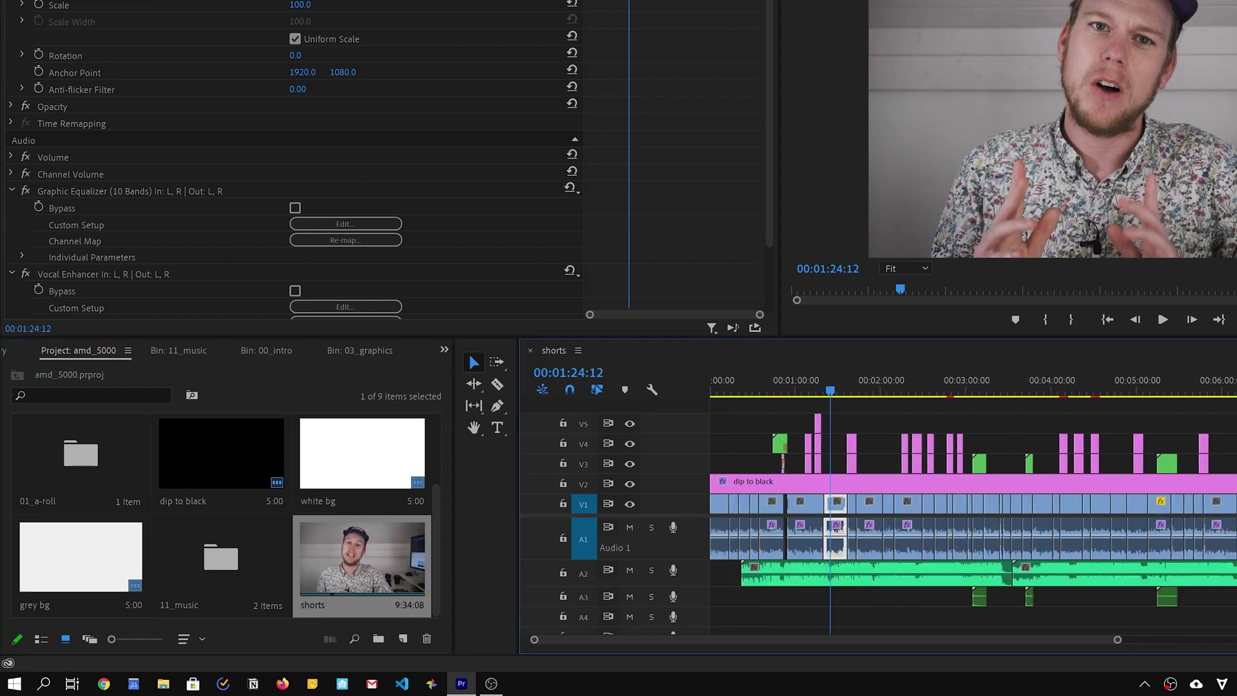
drag(799, 391, 713, 384)
key(space)
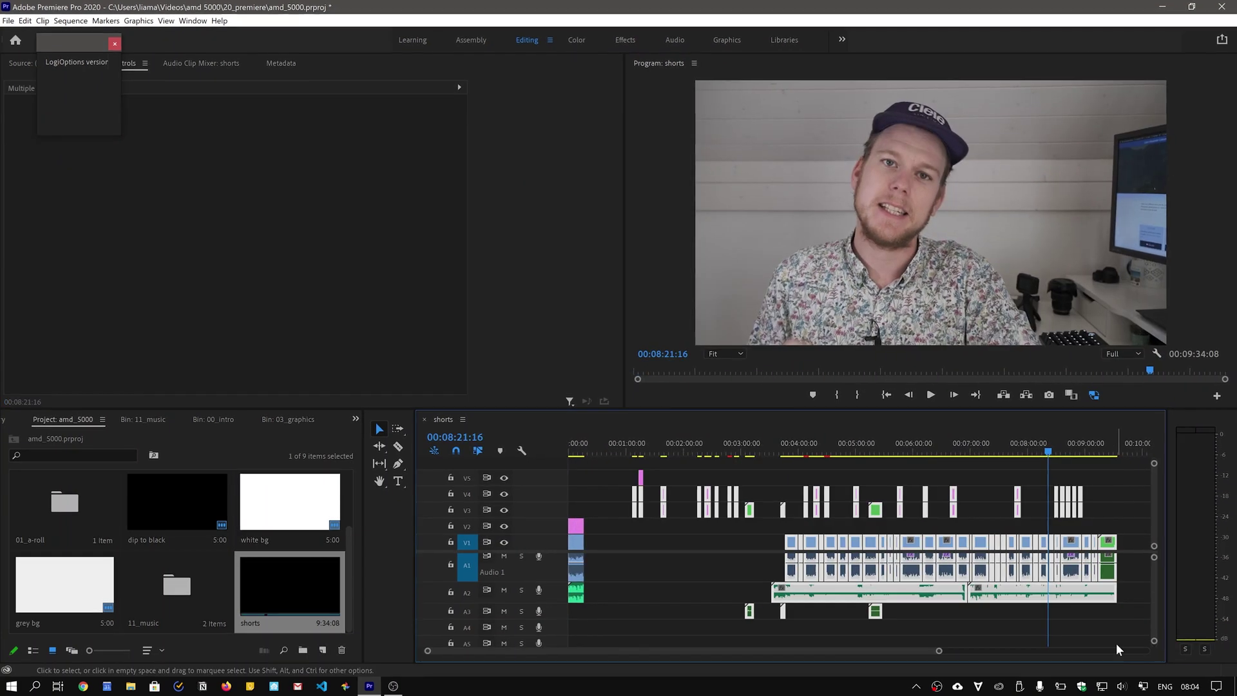
key(Delete)
drag(621, 459, 658, 491)
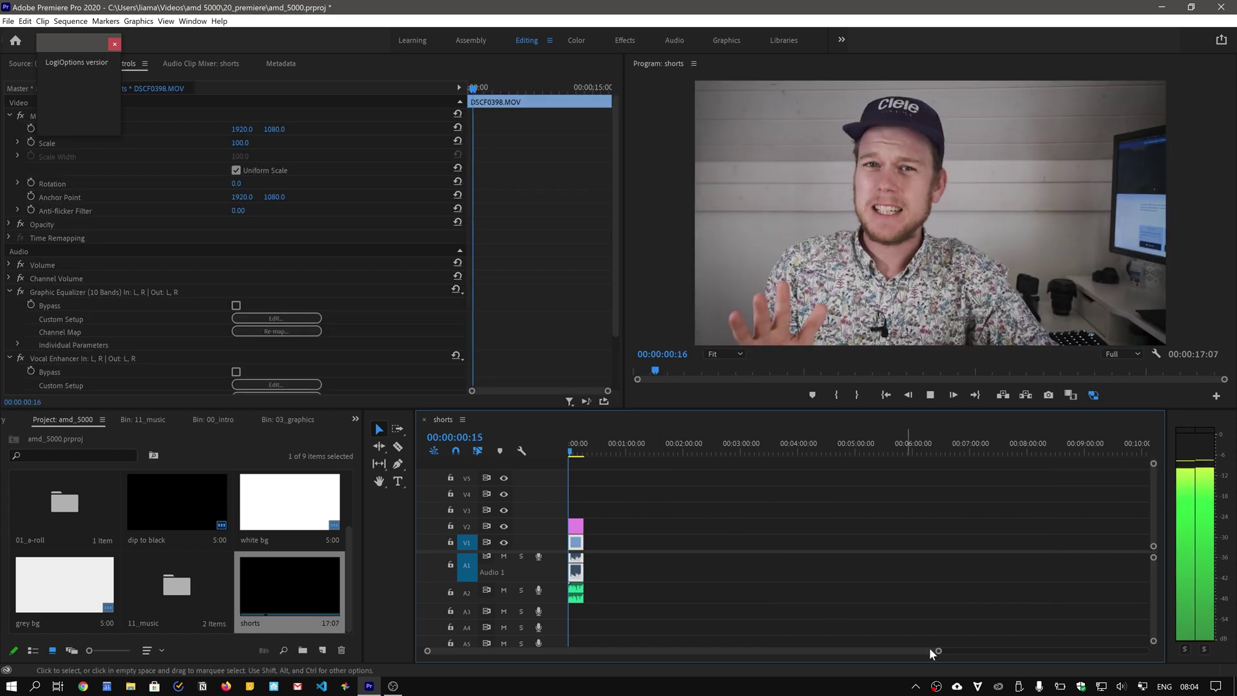
drag(930, 647, 750, 648)
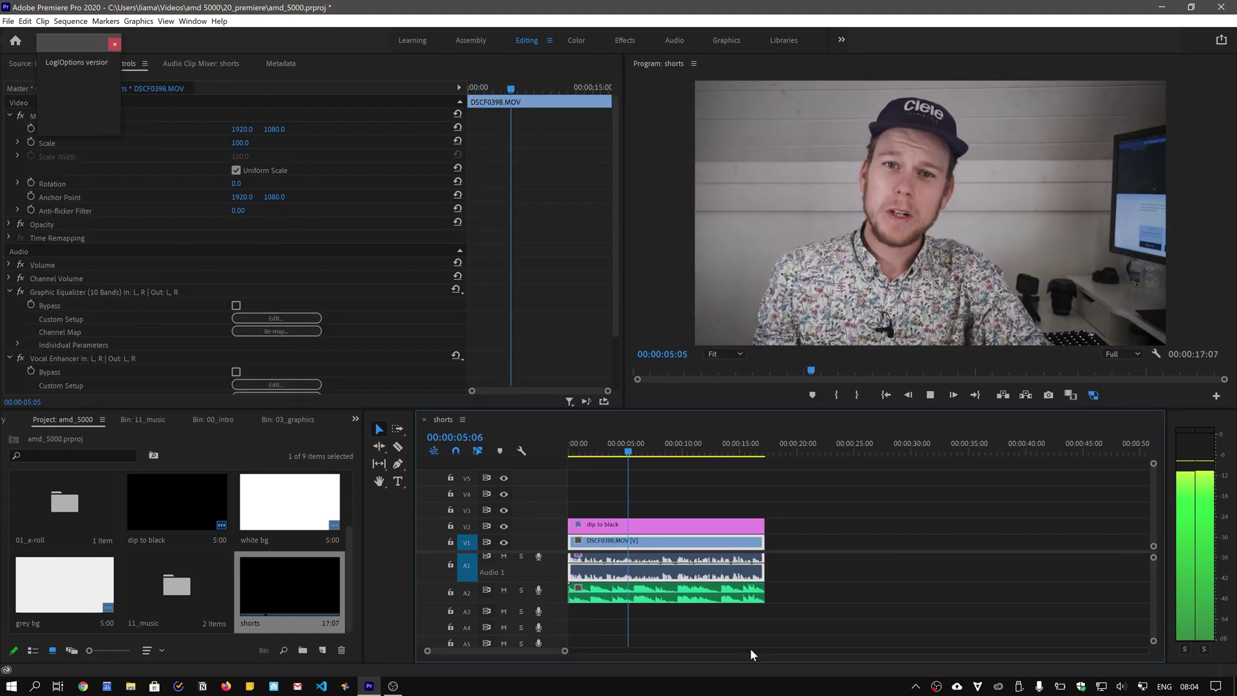
Auto-reframe the shorts sequence to Vertical 9:16, creating shorts - (9x16)
right_click(318, 591)
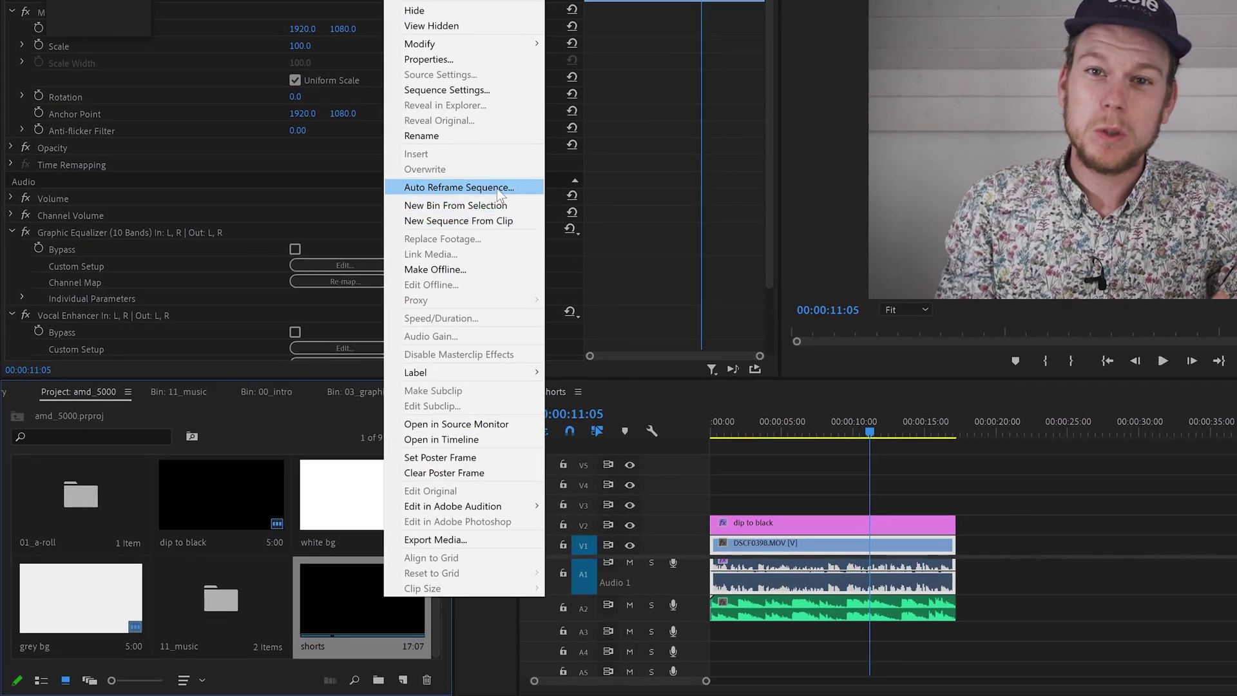
click(497, 188)
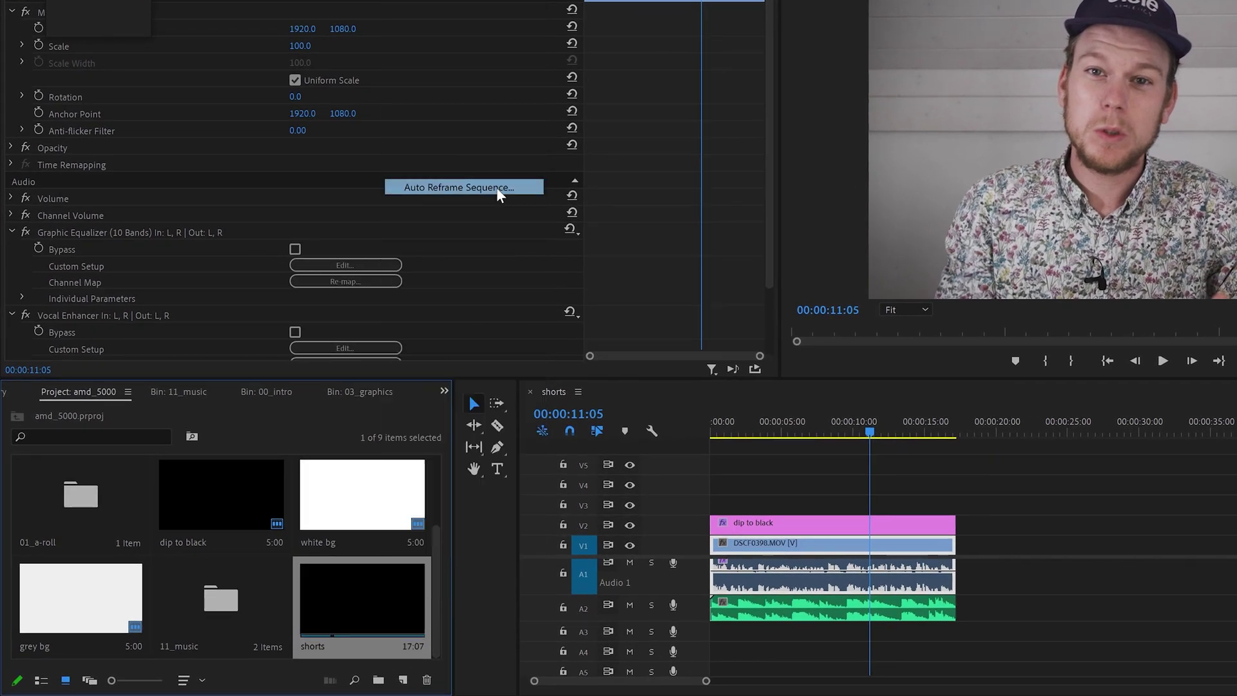
click(768, 264)
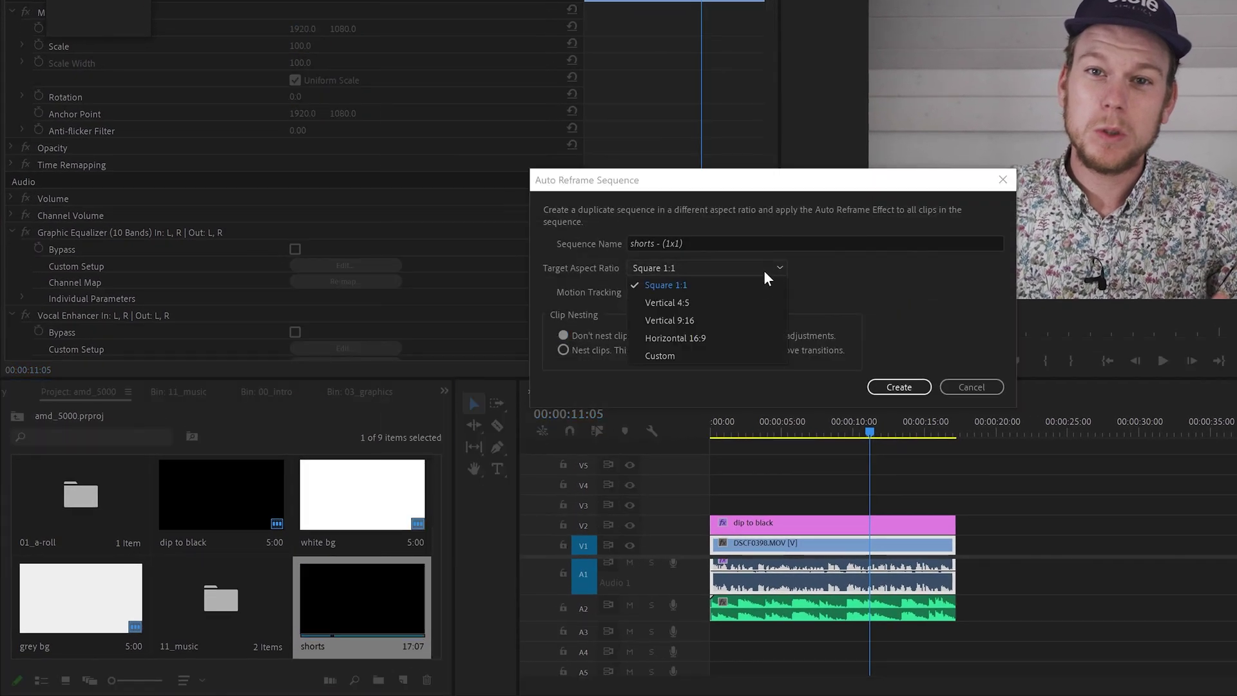
click(758, 317)
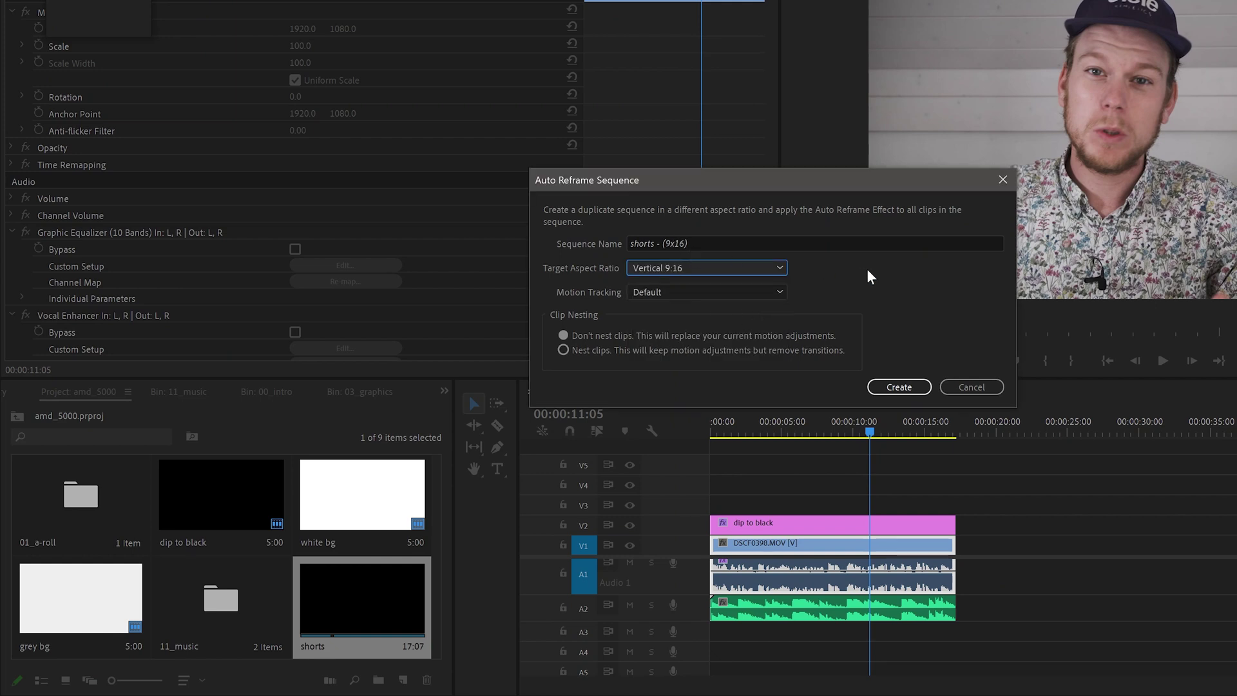
click(899, 387)
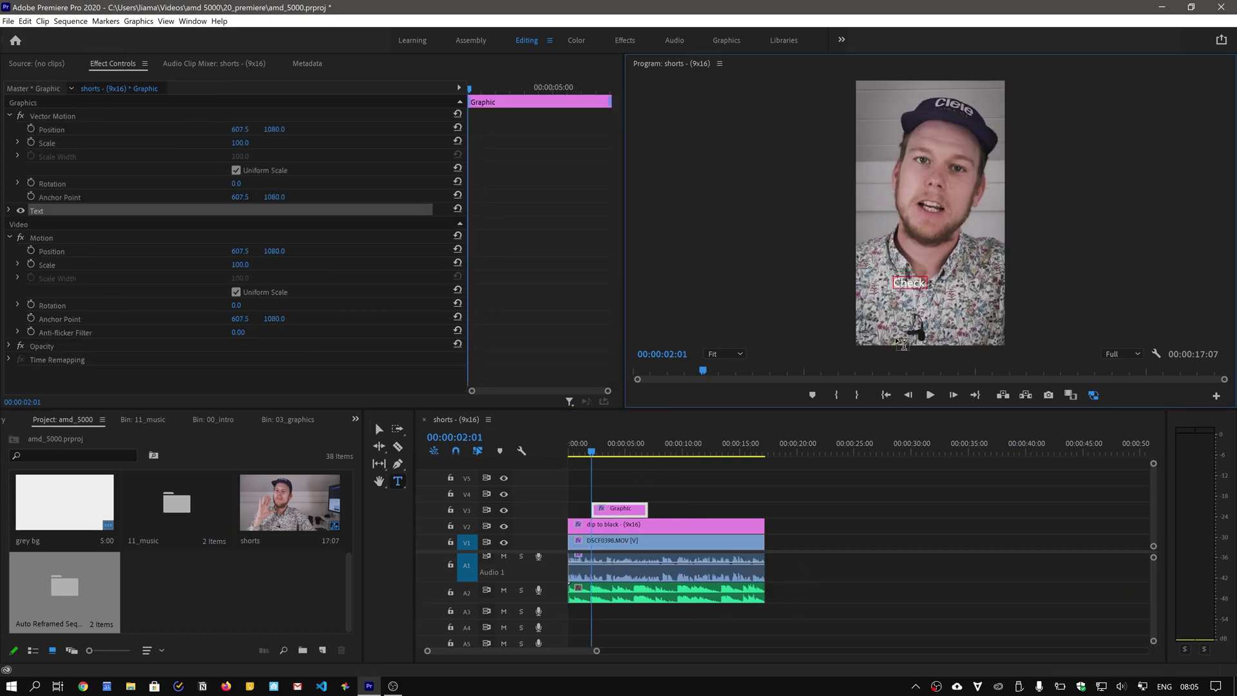
Complete the caption with 'on my channel' and select the caption layer
text(on my channel)
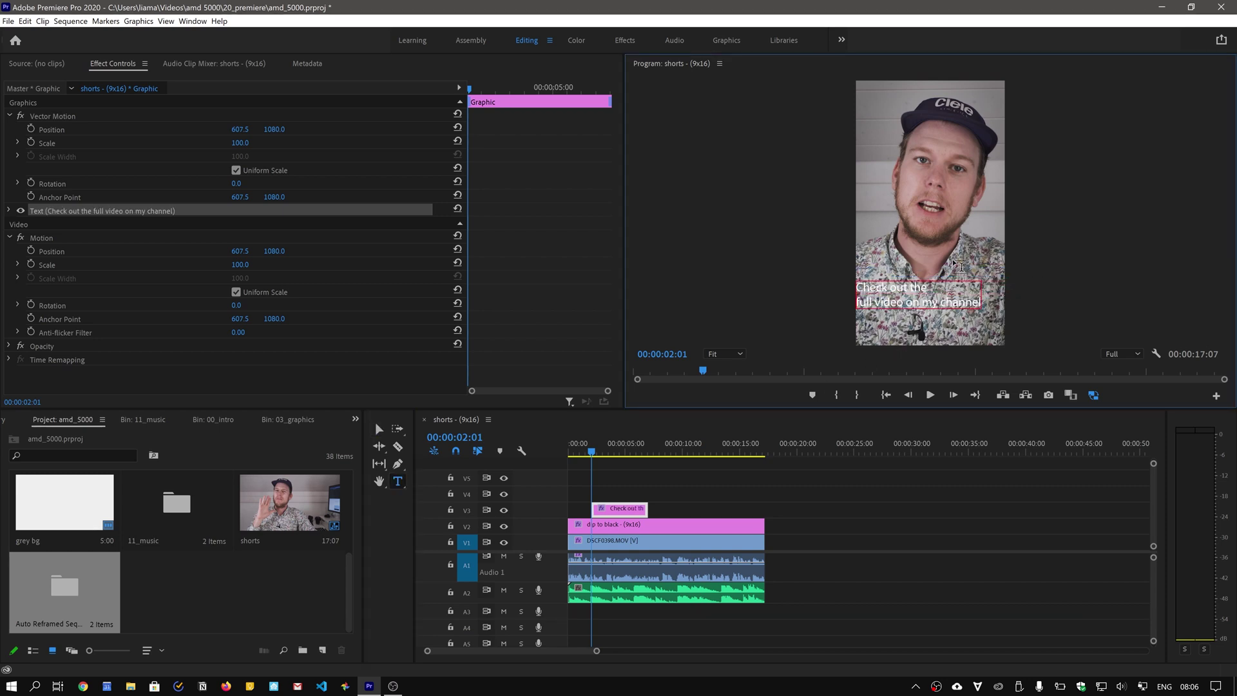
click(378, 427)
click(918, 295)
Give the caption a black stroke with width 45
click(65, 286)
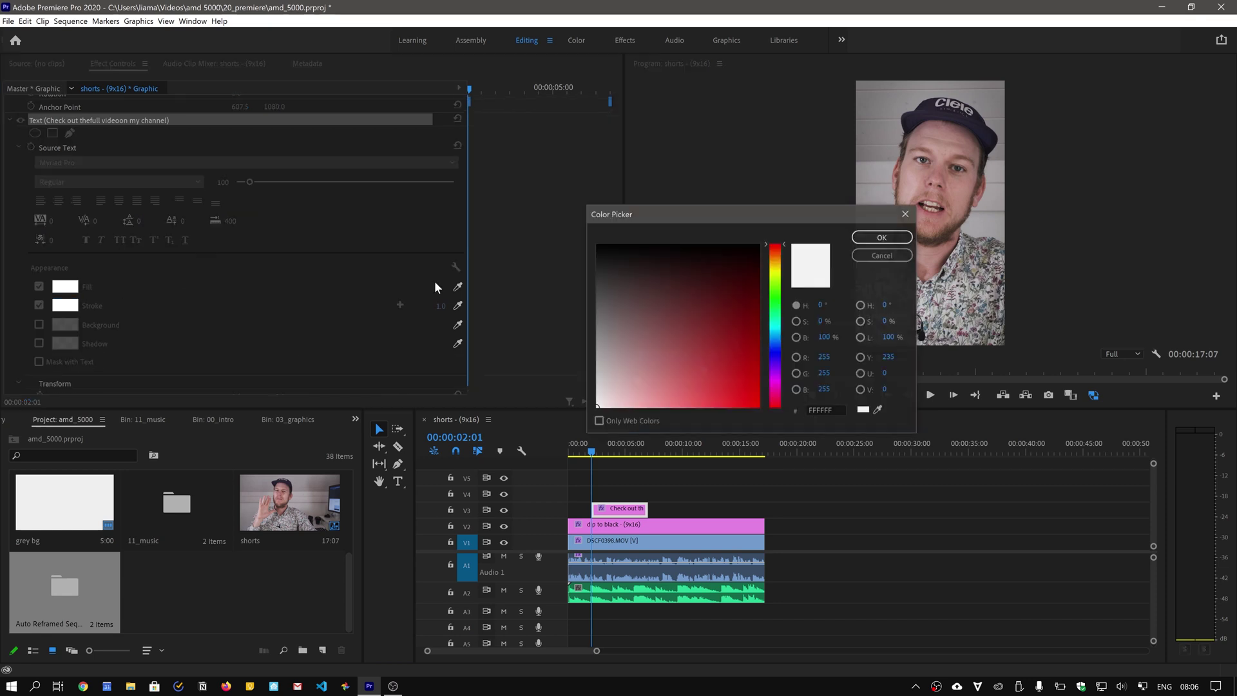
click(603, 252)
click(881, 237)
drag(422, 305, 427, 306)
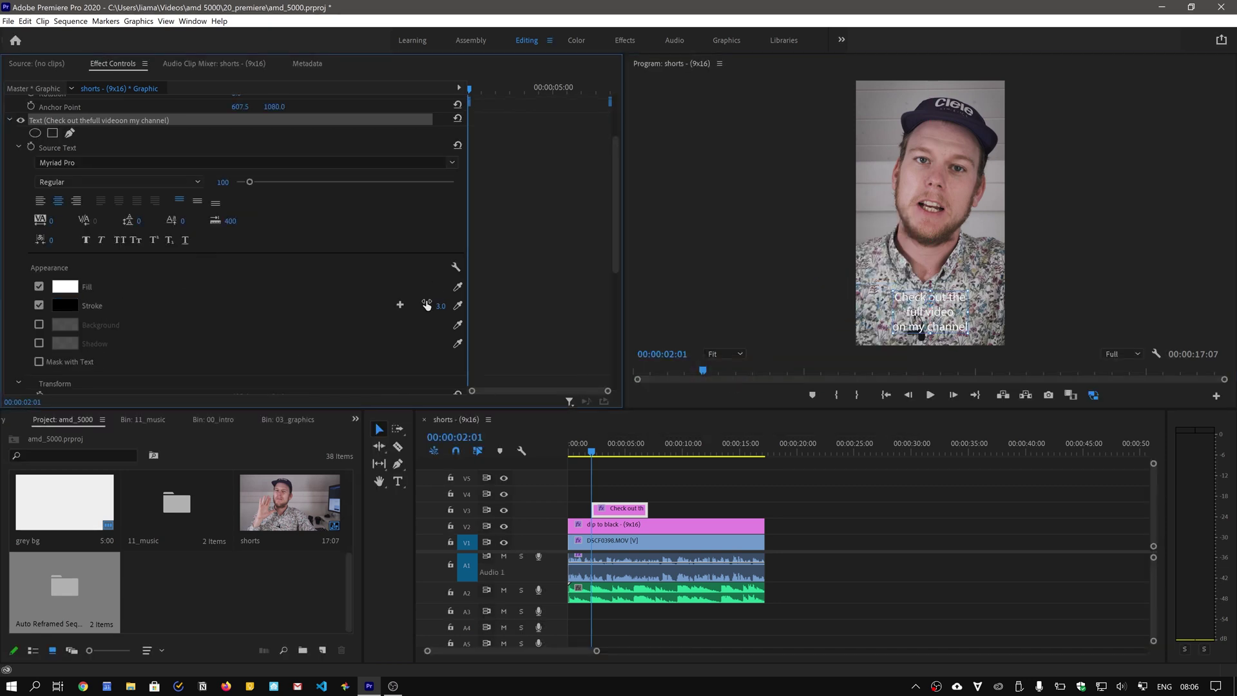
click(440, 306)
text(5)
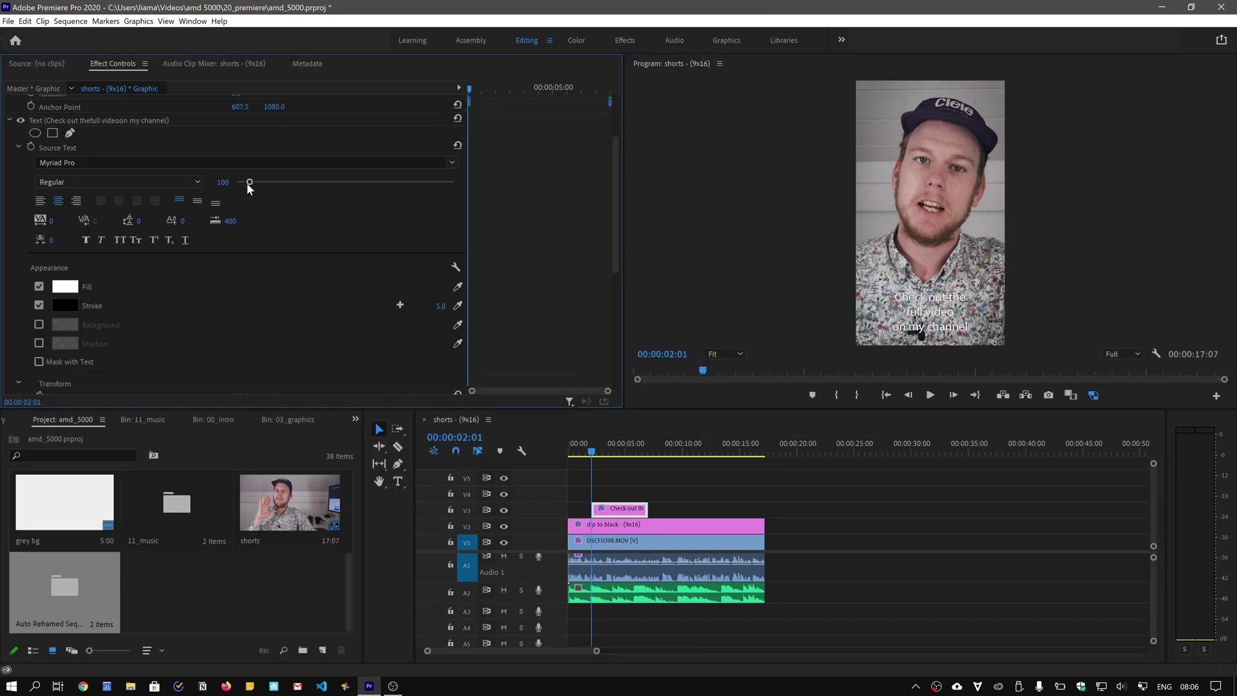
click(440, 305)
text(45)
key(Return)
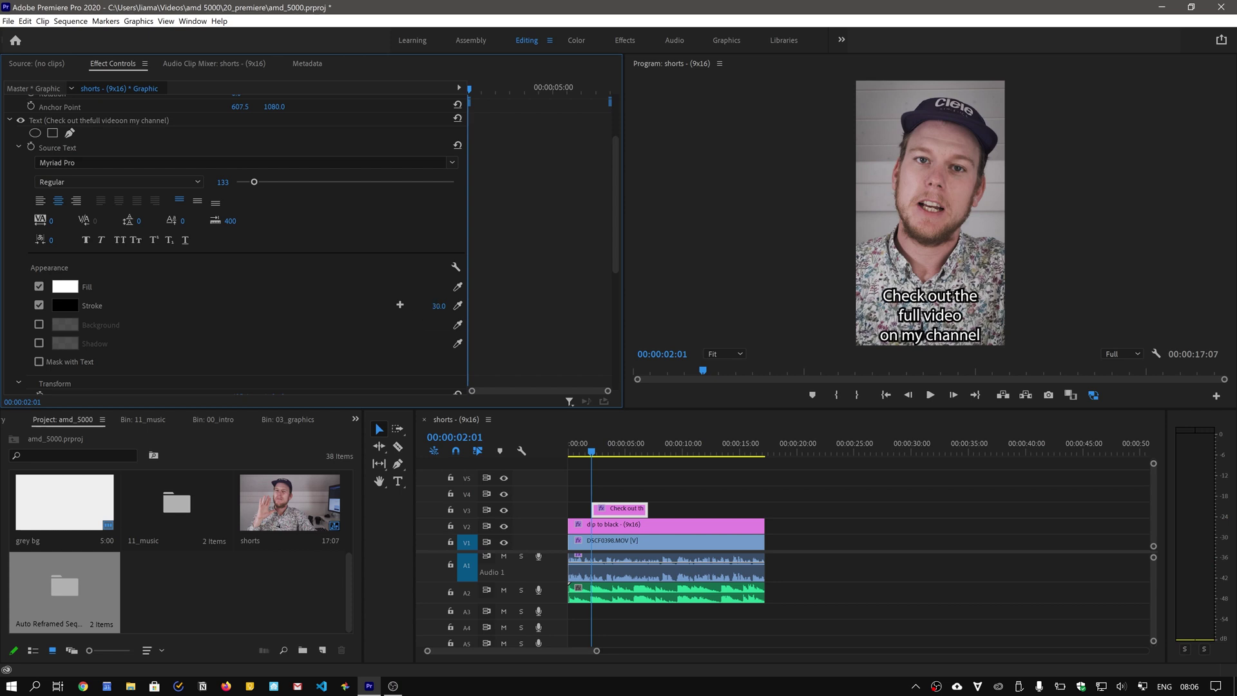
click(97, 121)
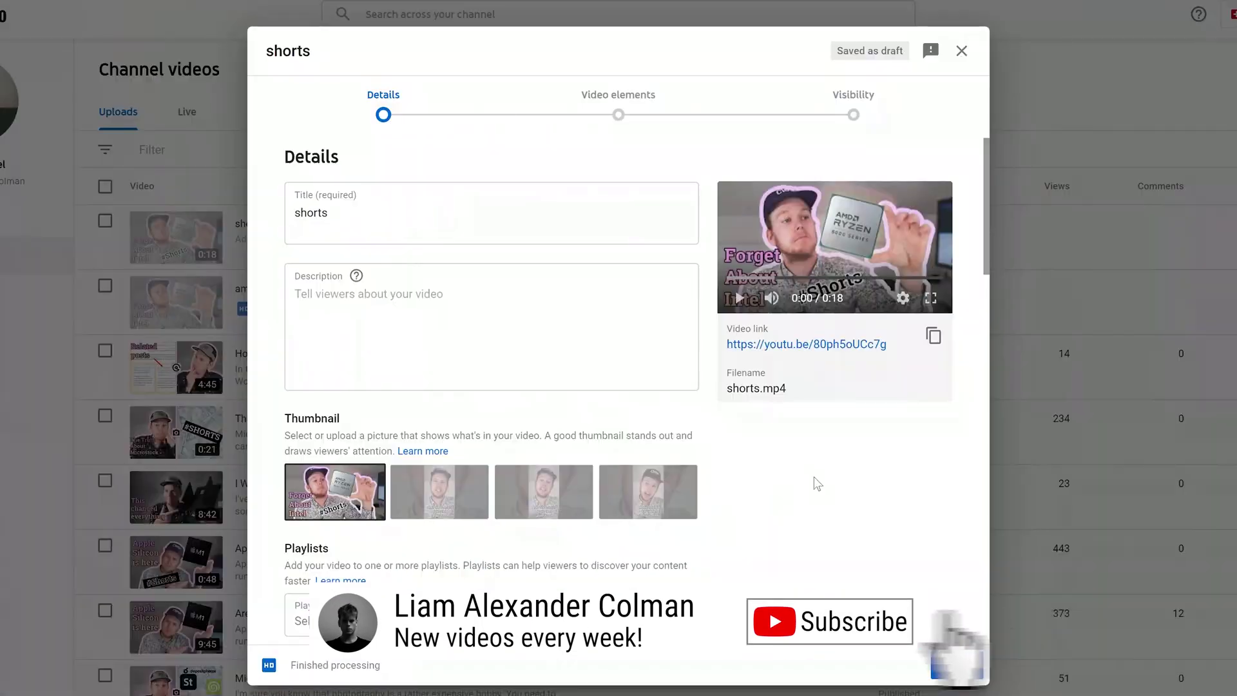
scroll(817, 483, down, 8)
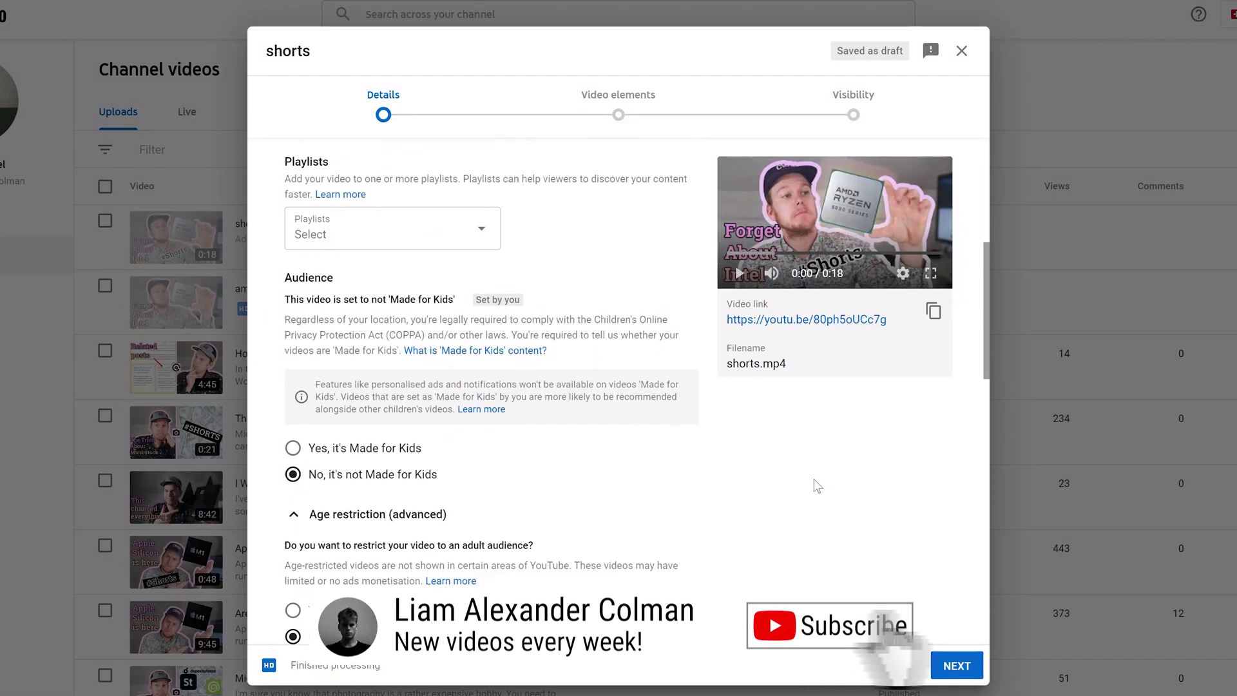
Scroll down the upload Details toward the subscriptions feed notification option
scroll(816, 488, down, 3)
scroll(805, 484, down, 3)
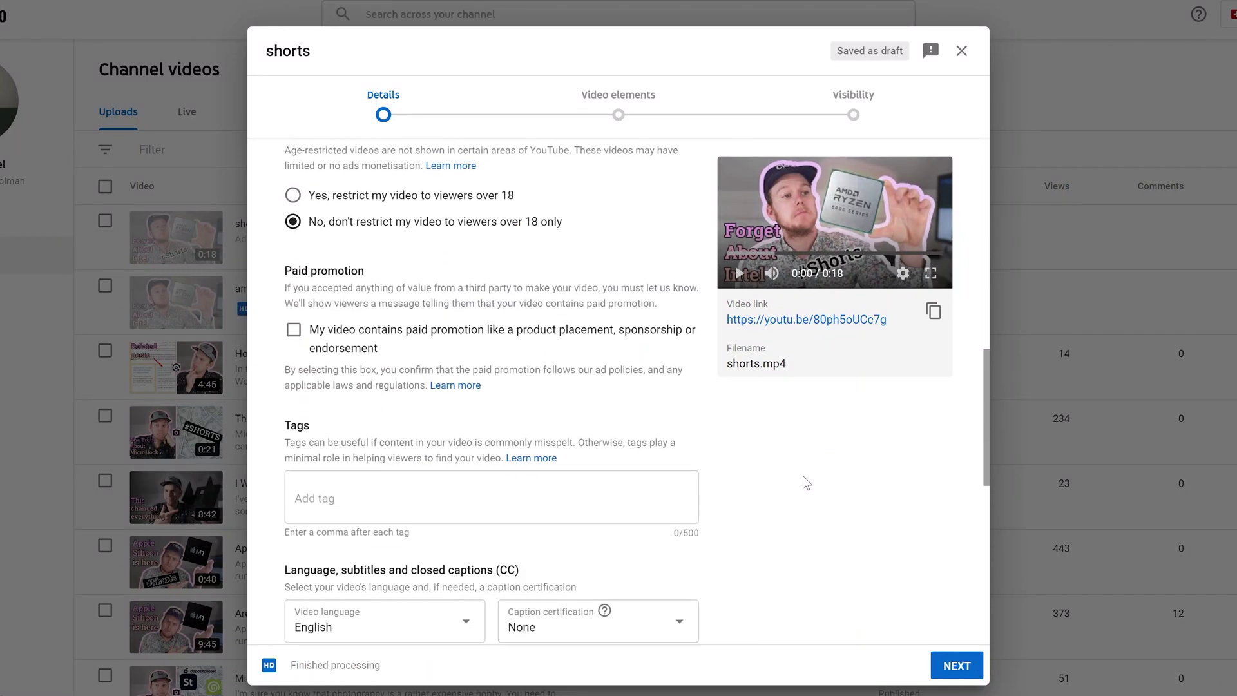
scroll(805, 483, down, 6)
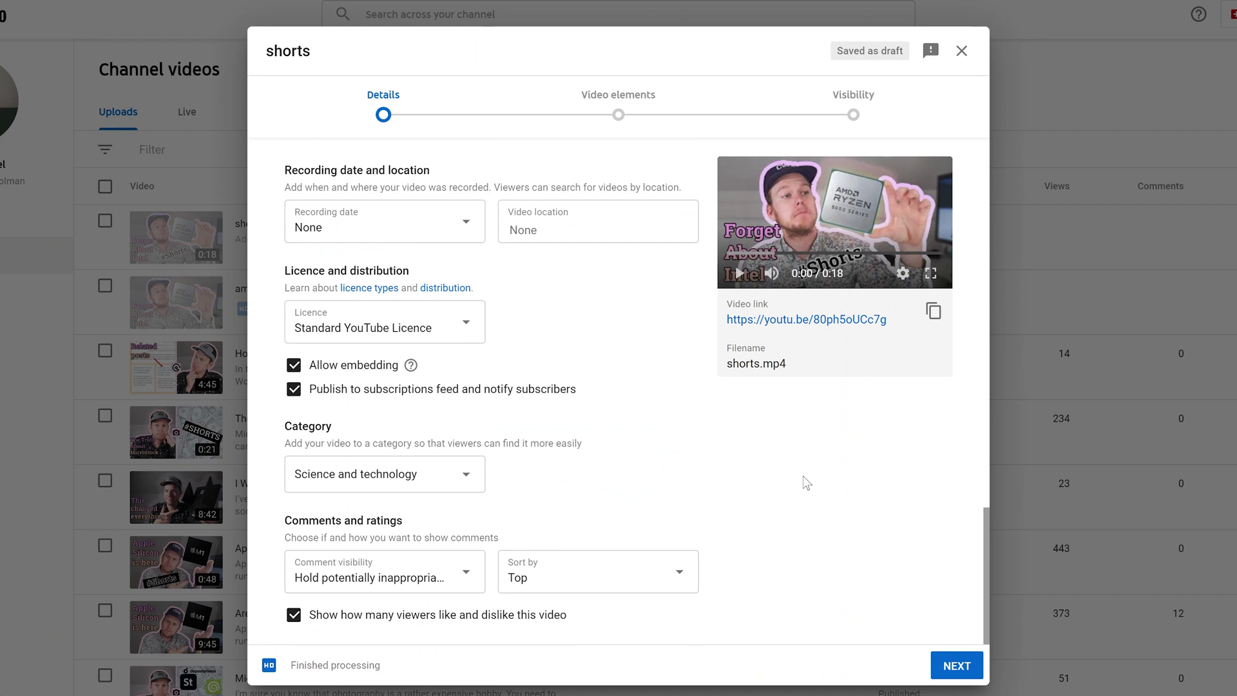